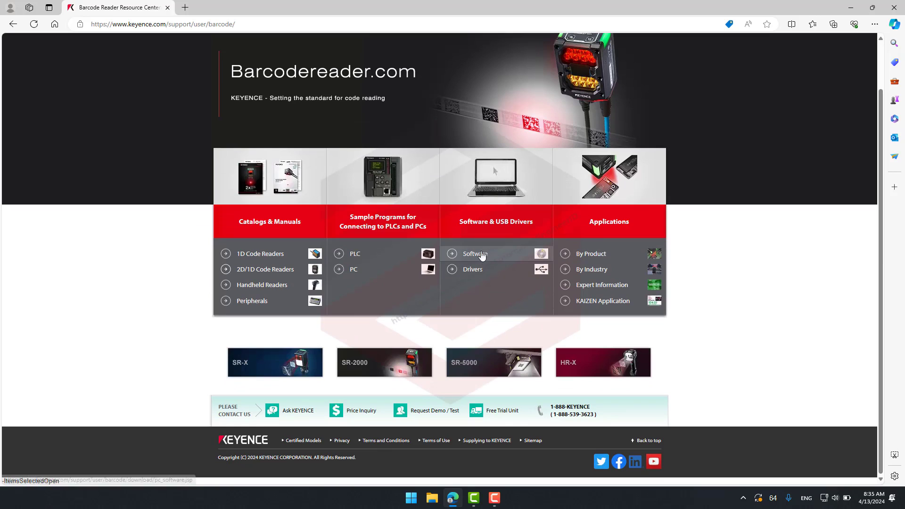
# - Open the barcode reader software downloads page and find the AutoID Network Navigator, SR Design Tool & SR Management Tool section
pyautogui.click(480, 255)
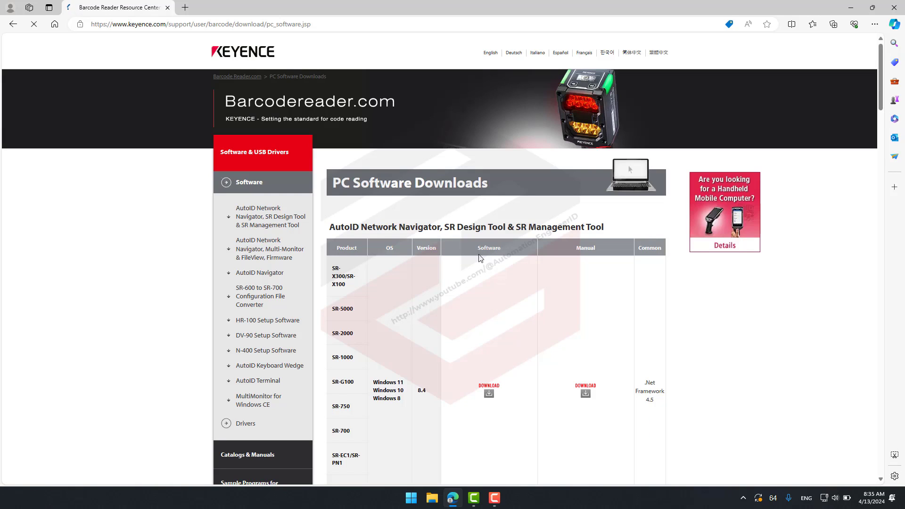
pyautogui.scroll(-2, 622, 269)
pyautogui.scroll(2, 625, 268)
pyautogui.scroll(-1, 624, 268)
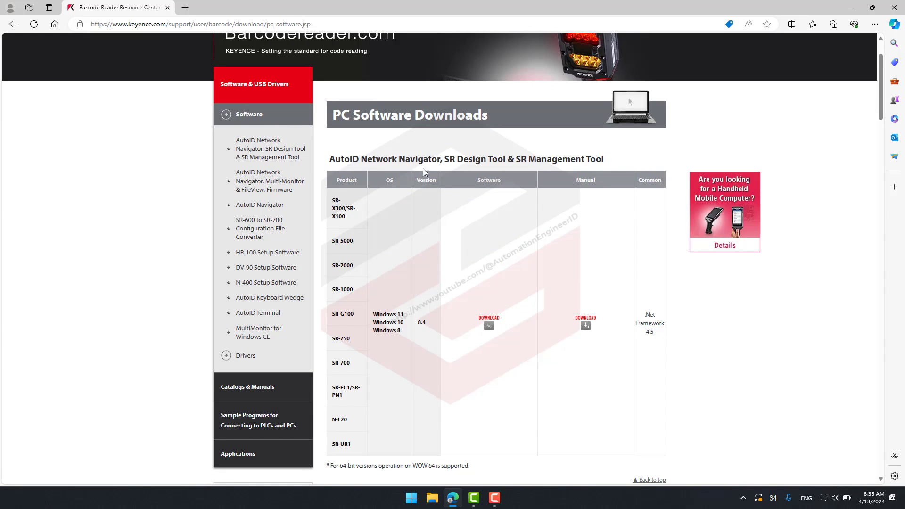
# - Request the AutoID Network Navigator software download and sign in with the registered business e-mail address and account password
pyautogui.click(489, 325)
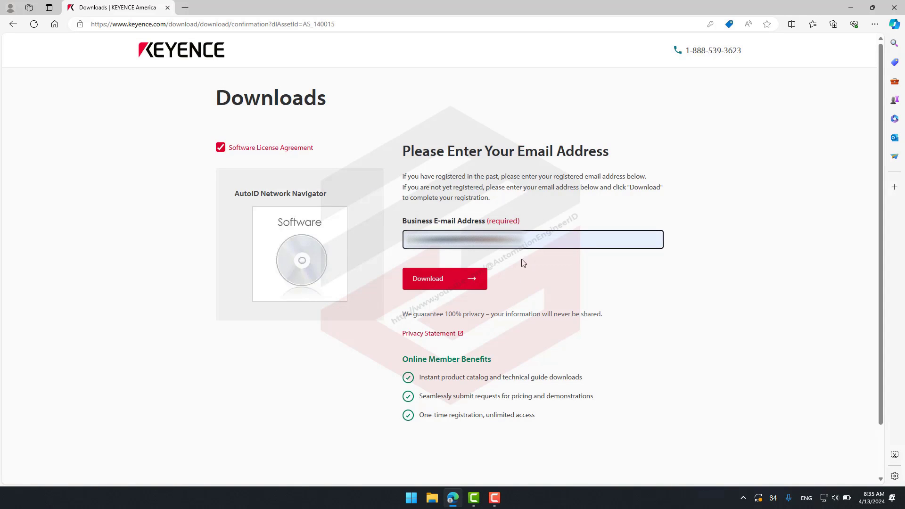
pyautogui.click(486, 283)
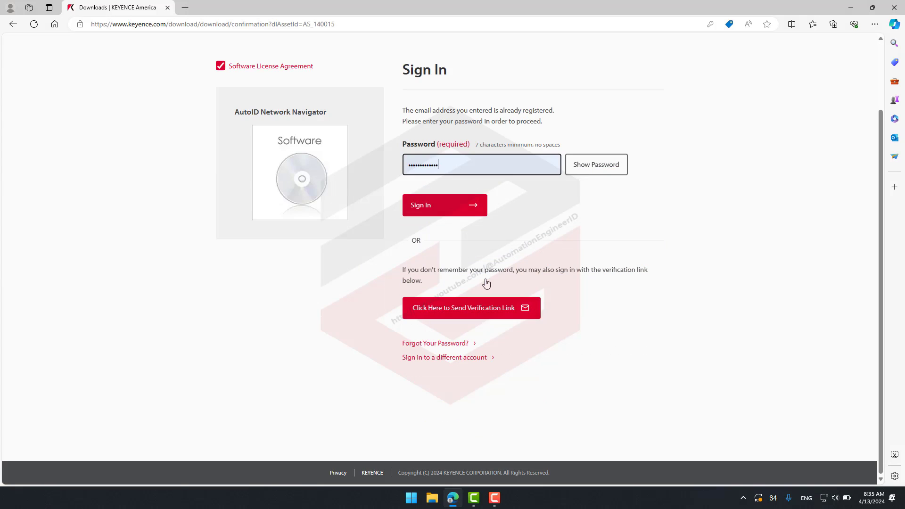
pyautogui.click(480, 214)
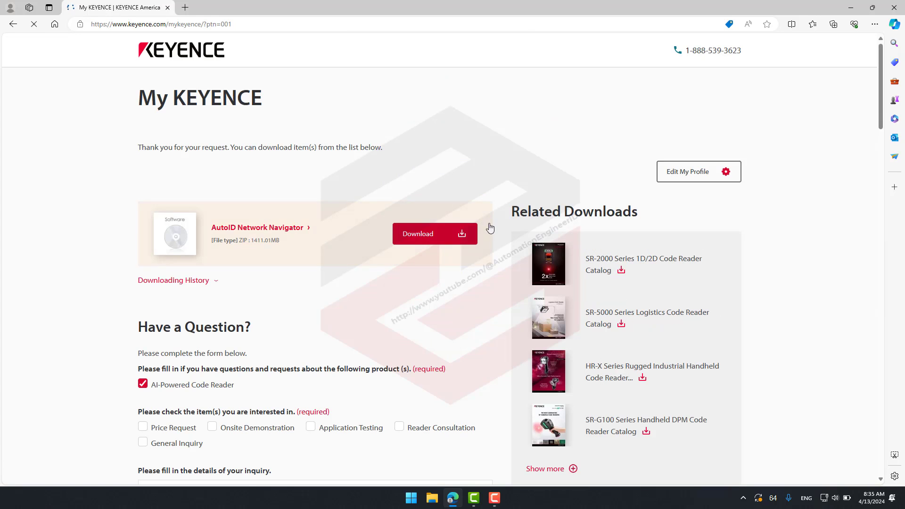
# - Download the AutoID Network Navigator ZIP file and dismiss the notification and product recommendation pop-ups
pyautogui.click(442, 240)
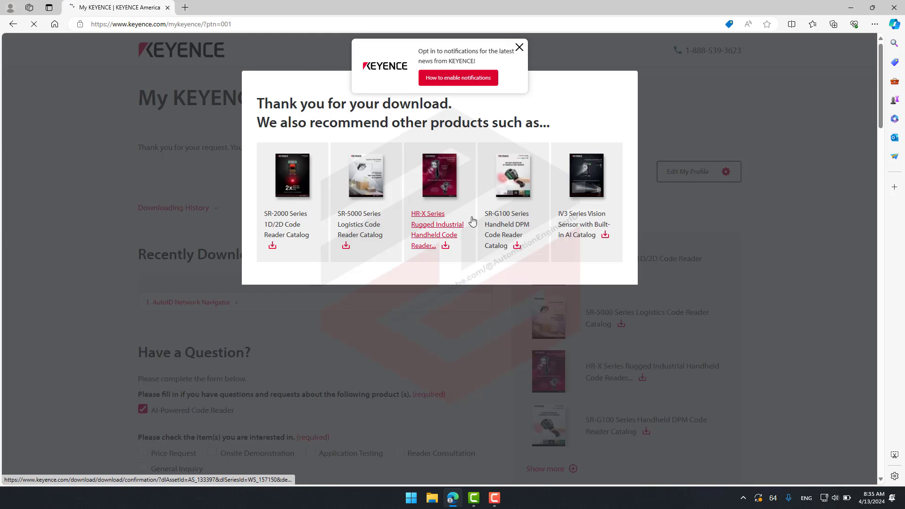
pyautogui.click(519, 47)
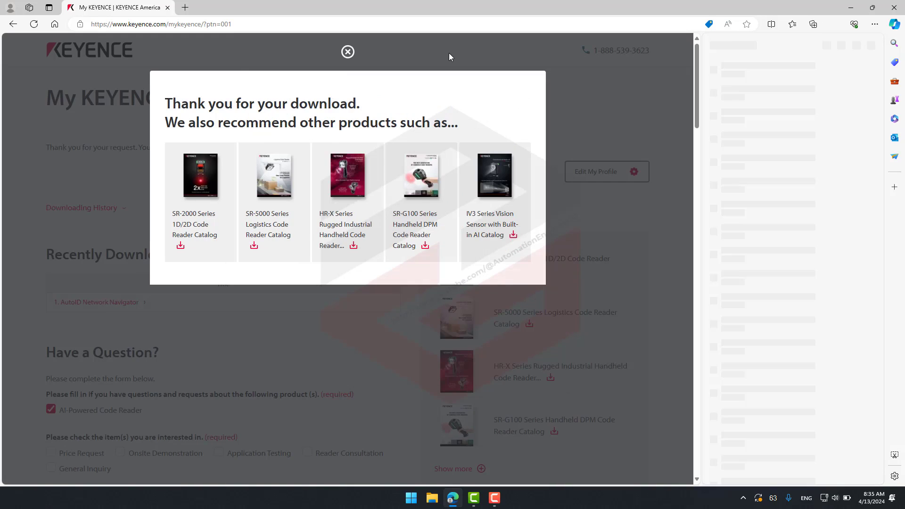
pyautogui.click(348, 52)
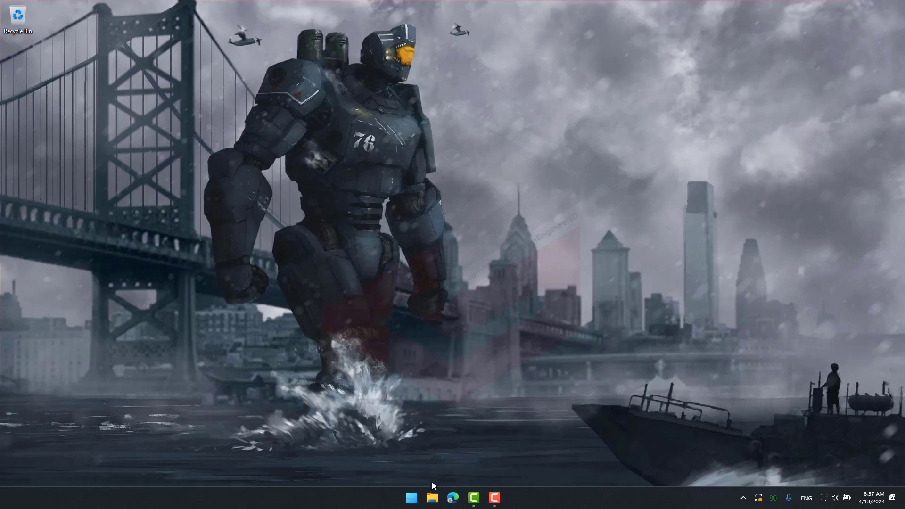
# - Extract the AutoIDNetworkNavigator_MM_FV_DT_MT_Setup_840 archive in the Downloads folder into a folder of the same name using WinRAR
pyautogui.click(431, 498)
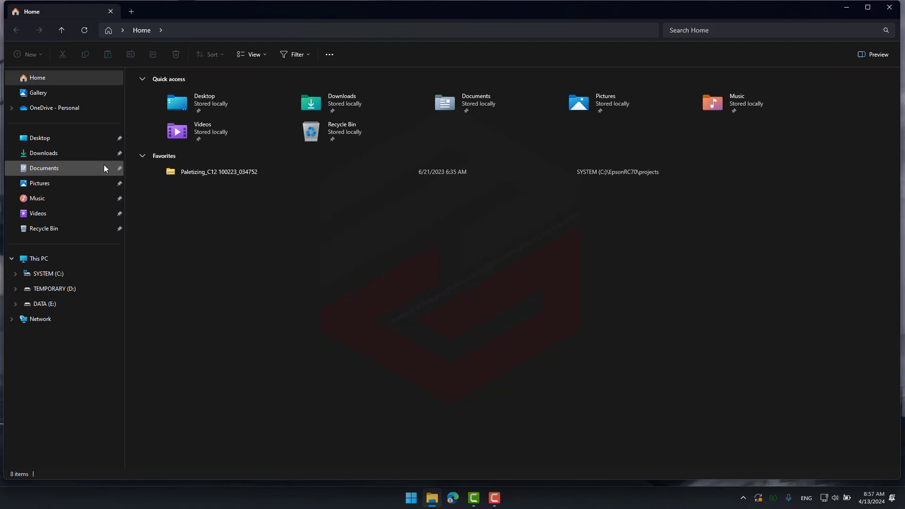
pyautogui.click(104, 158)
pyautogui.click(166, 148)
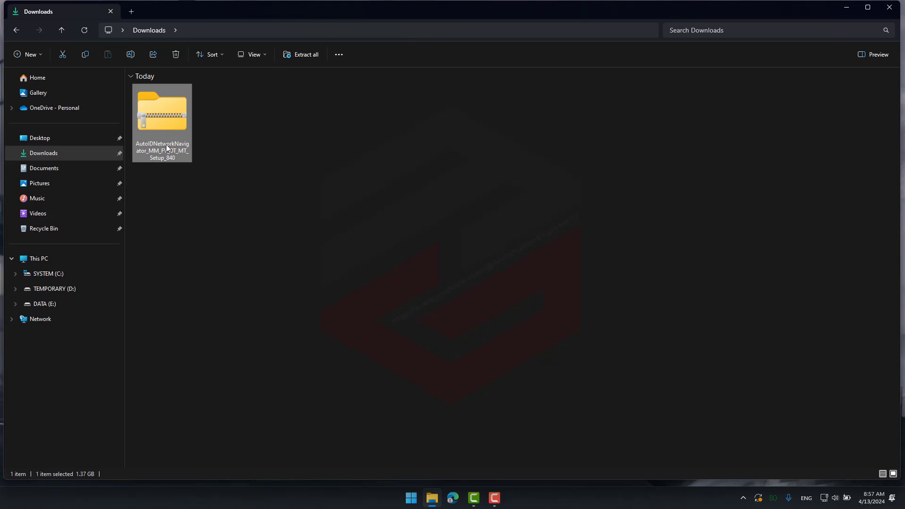
pyautogui.rightClick(174, 155)
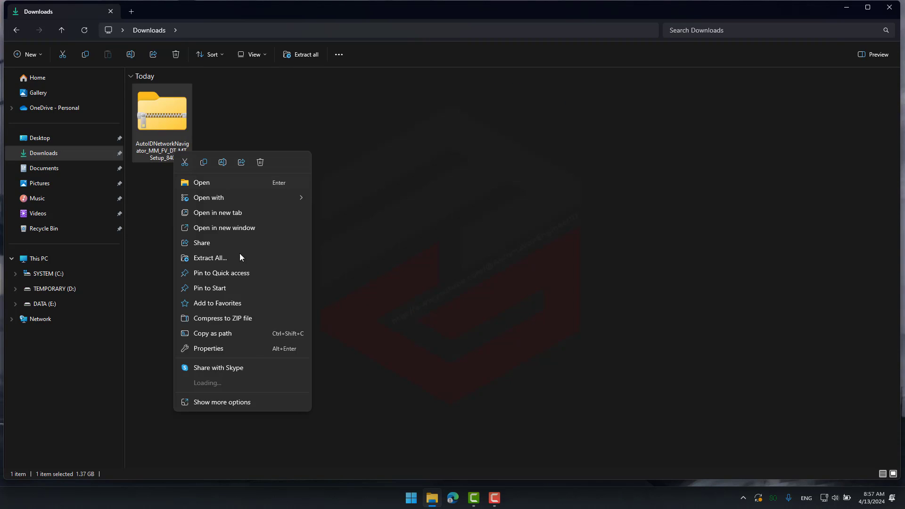
pyautogui.moveTo(267, 381)
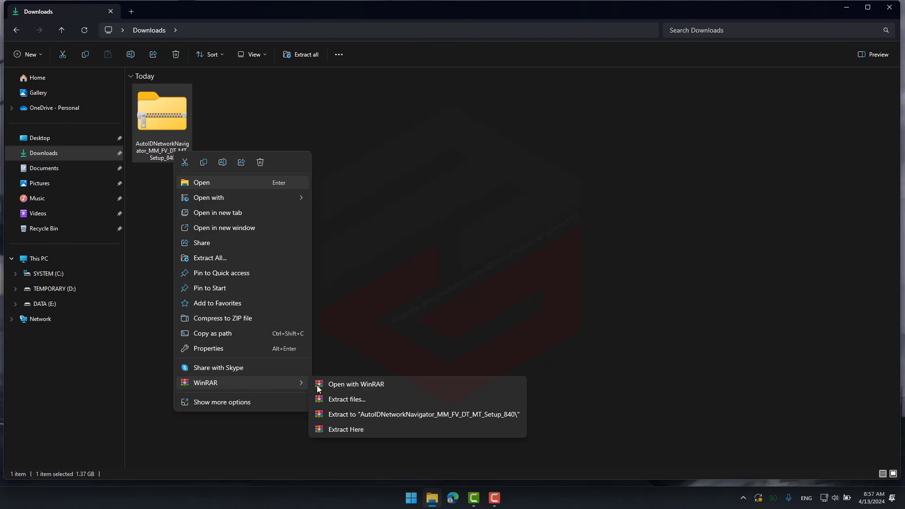
pyautogui.click(352, 414)
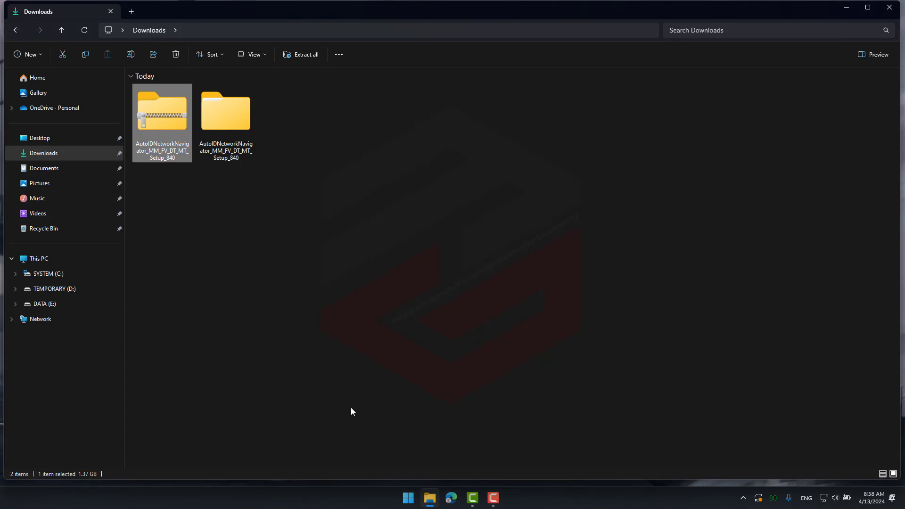
# - Run the Setup application from the Setup folder inside the extracted AutoIDNetworkNavigator_MM_FV_DT_MT_Setup_840 folder
pyautogui.click(231, 154)
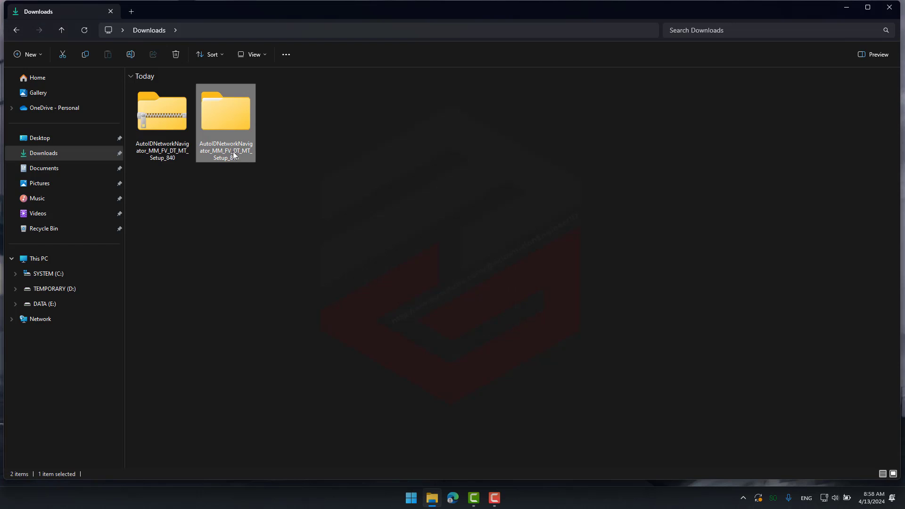
pyautogui.doubleClick(239, 132)
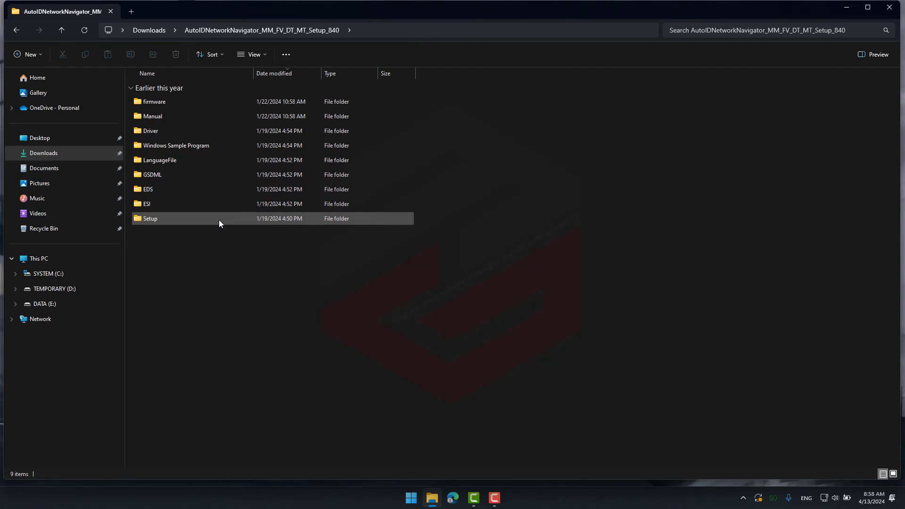
pyautogui.doubleClick(219, 220)
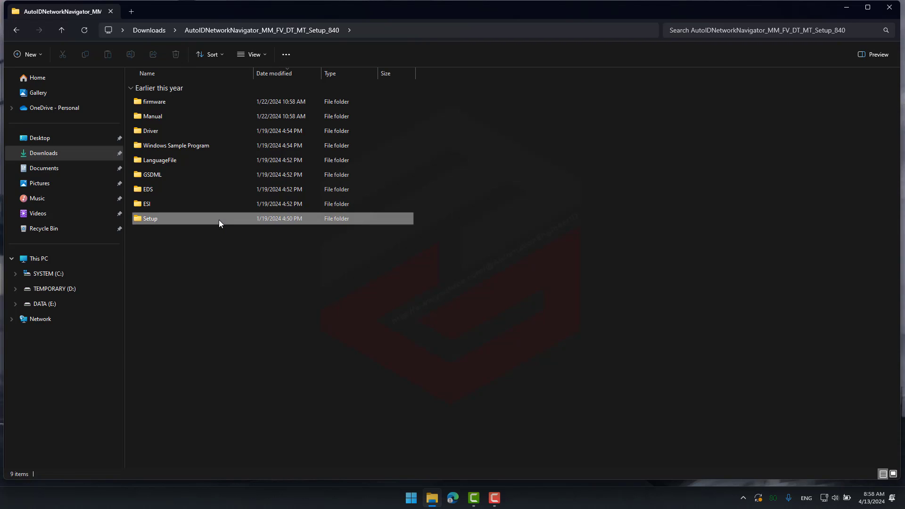
pyautogui.doubleClick(213, 107)
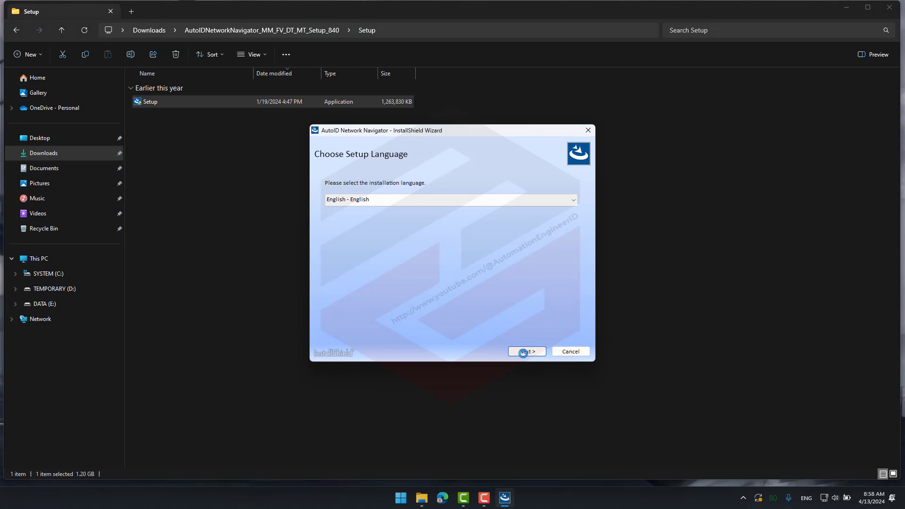
# - Start the installation in English, accepting the license terms and the default AutoID_Ver7 destination folder
pyautogui.click(525, 352)
pyautogui.click(526, 352)
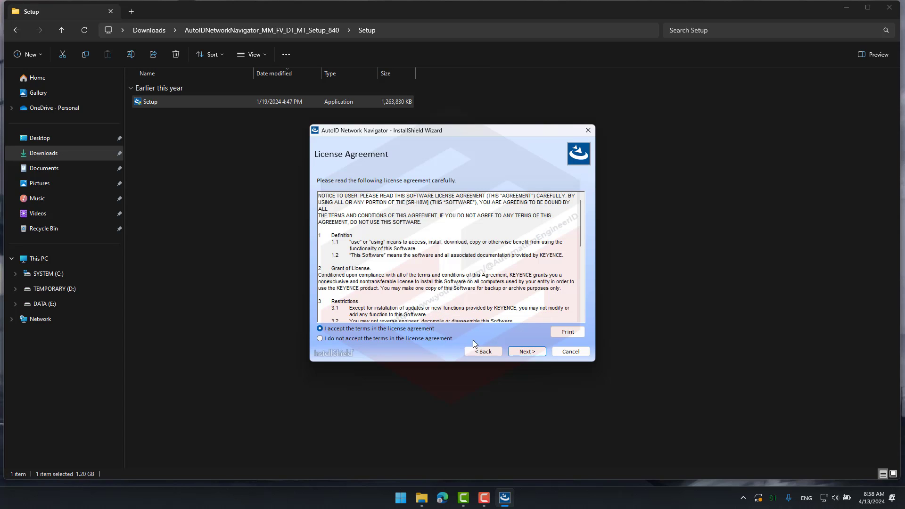
pyautogui.click(520, 358)
pyautogui.click(519, 357)
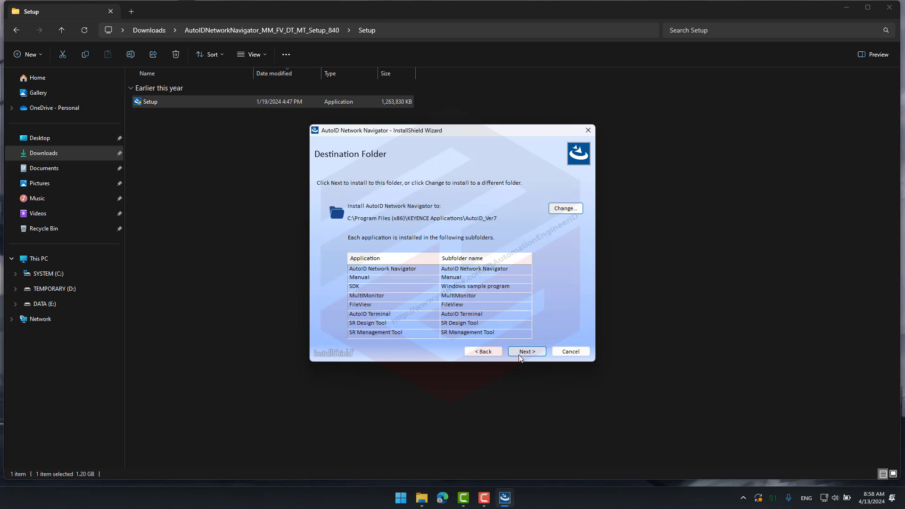
pyautogui.click(520, 358)
pyautogui.click(520, 357)
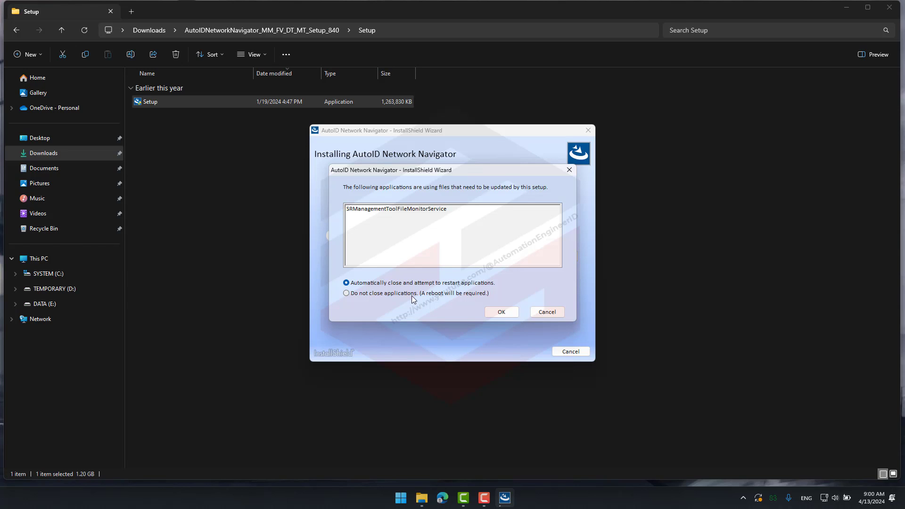
# - Choose not to close the applications in use, finish the installation wizard and decline starting the FTP server
pyautogui.moveTo(358, 169); pyautogui.dragTo(474, 190)
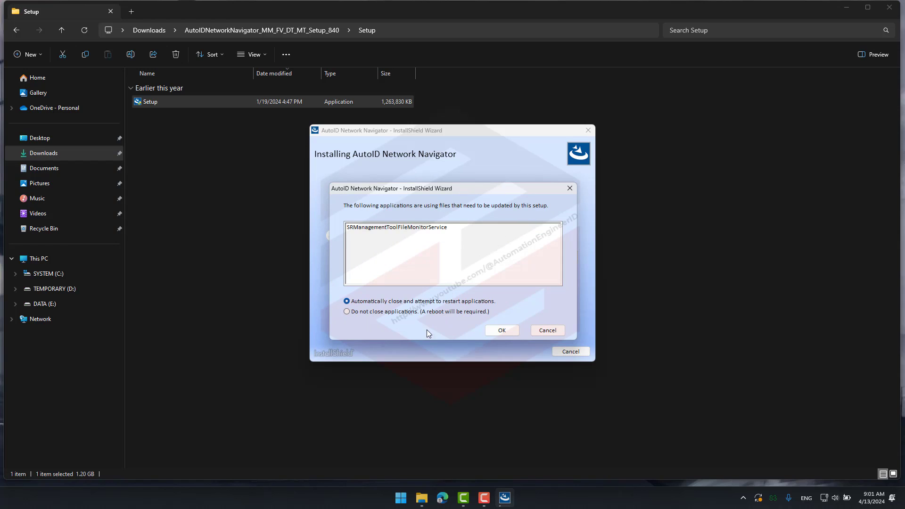
pyautogui.click(403, 313)
pyautogui.click(501, 330)
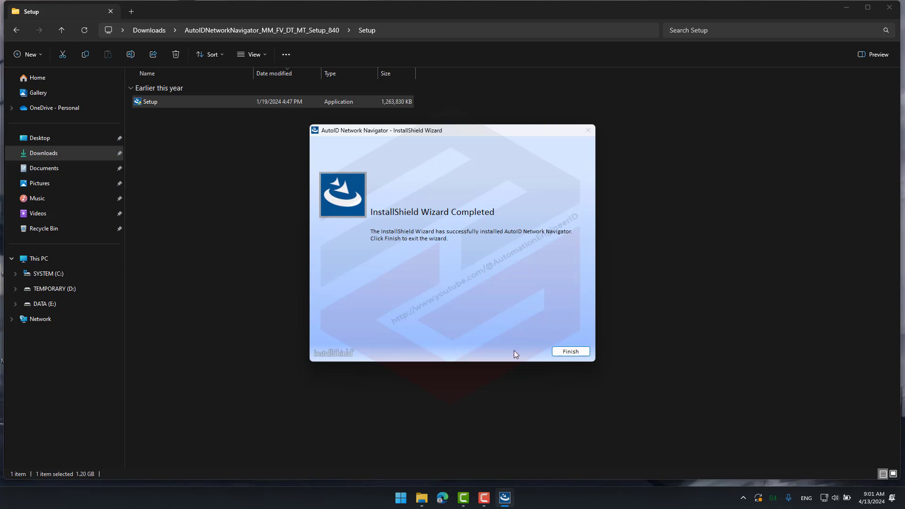
pyautogui.click(562, 354)
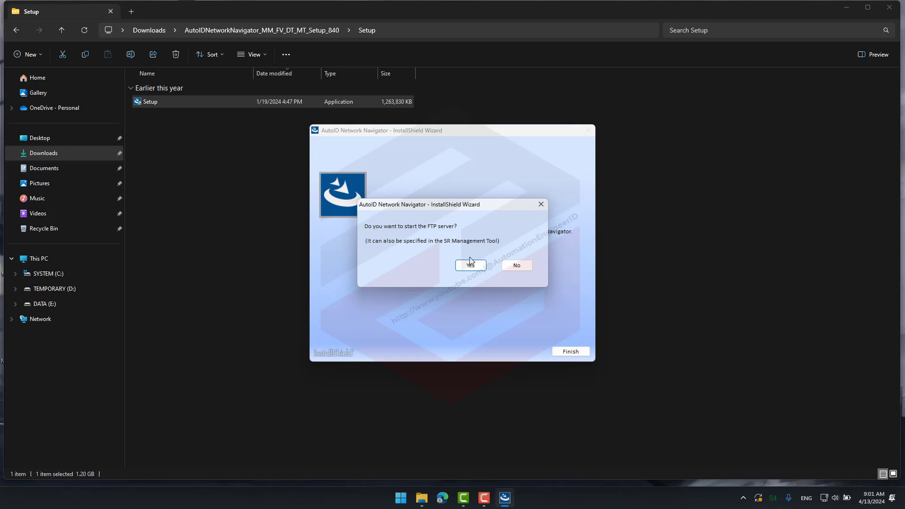
pyautogui.click(514, 272)
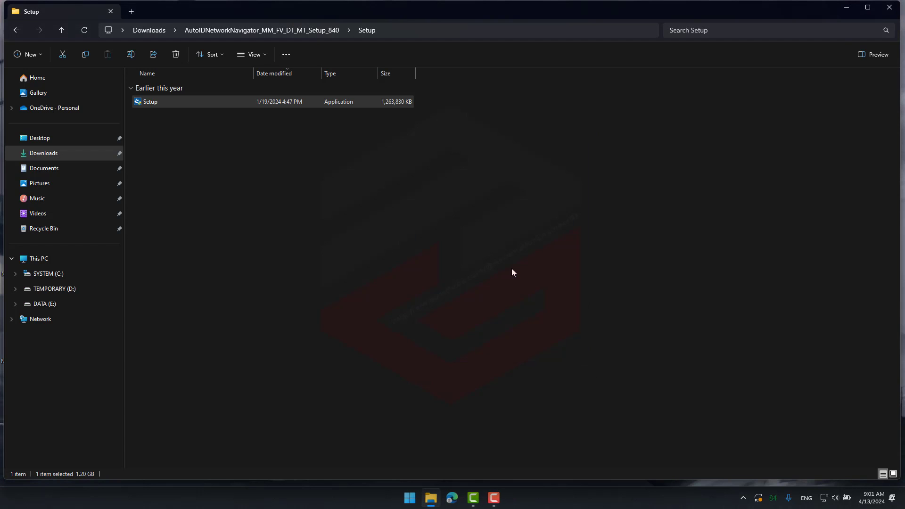
# - Close the Setup folder window and open the computer's power options
pyautogui.click(889, 7)
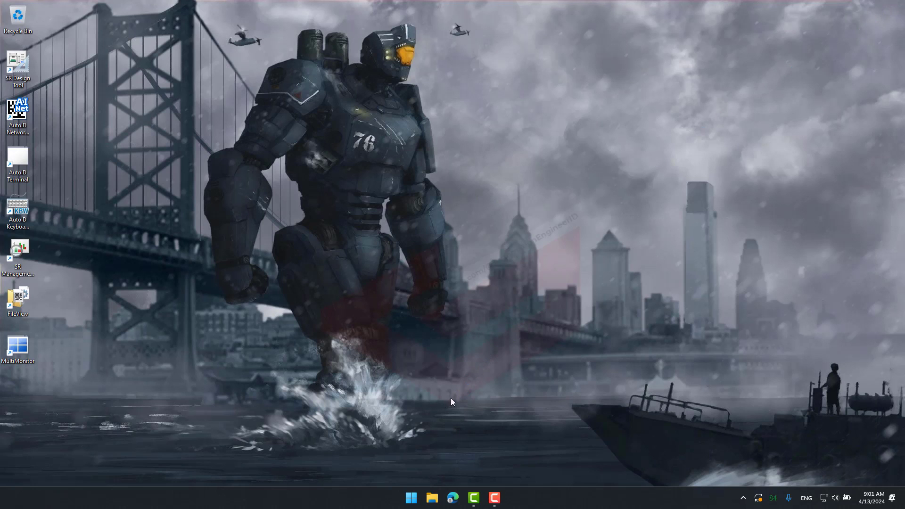
pyautogui.click(412, 497)
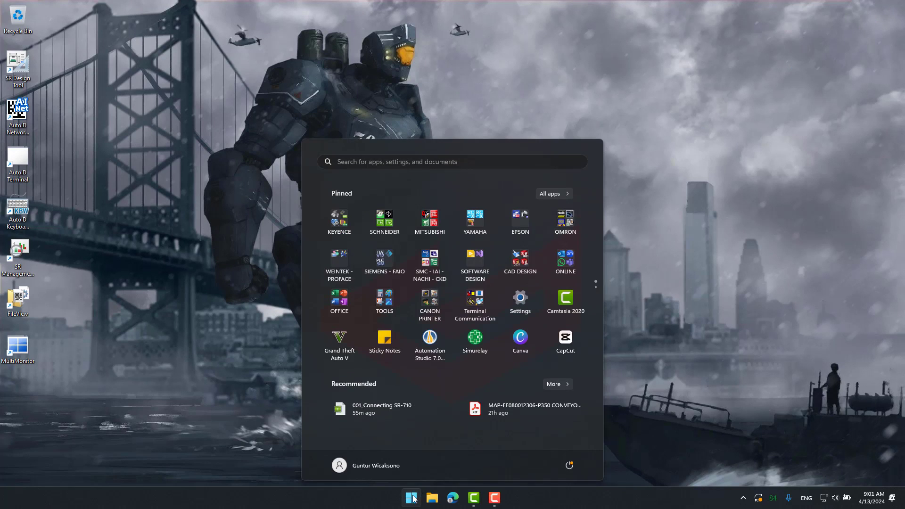
pyautogui.click(569, 465)
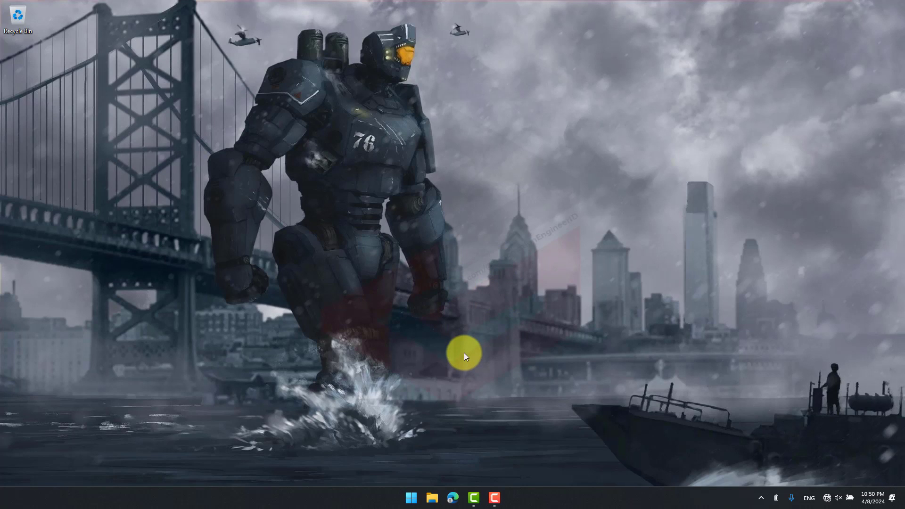
# - Launch AutoID Network Navigator from the pinned KEYENCE app group
pyautogui.click(414, 490)
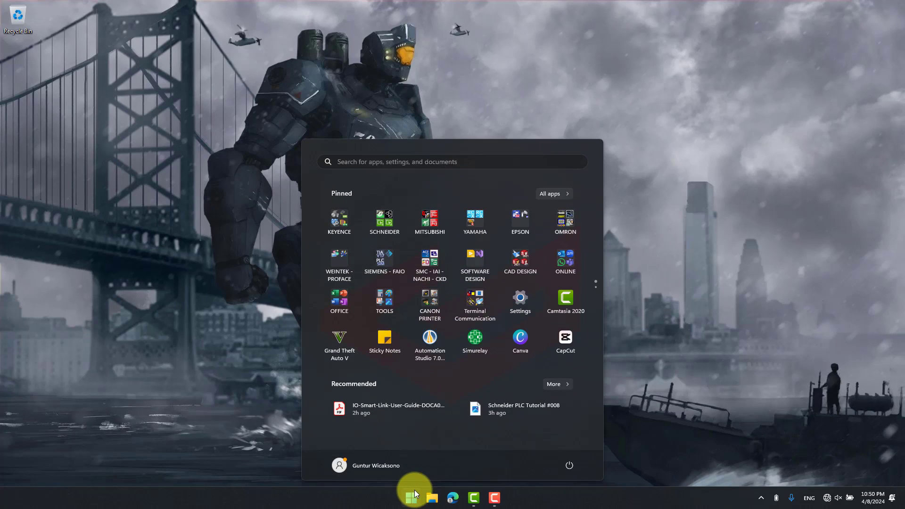
pyautogui.click(346, 231)
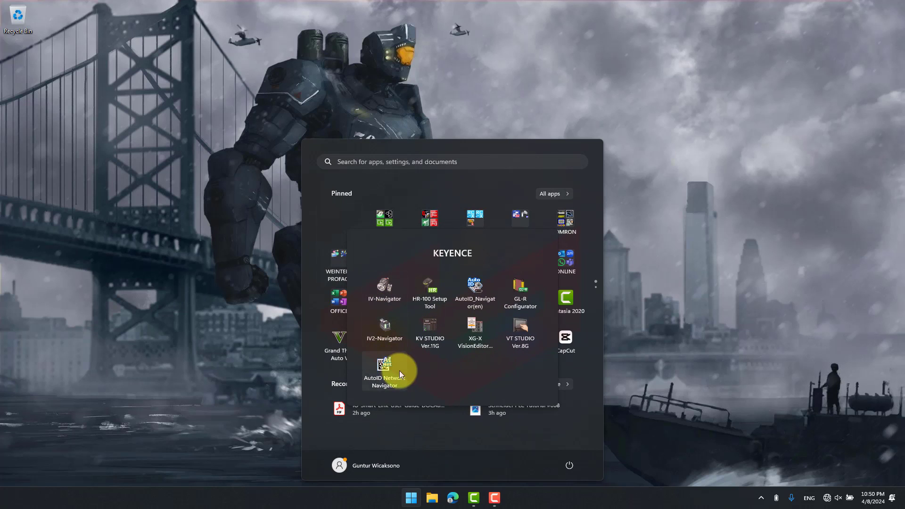
pyautogui.click(400, 386)
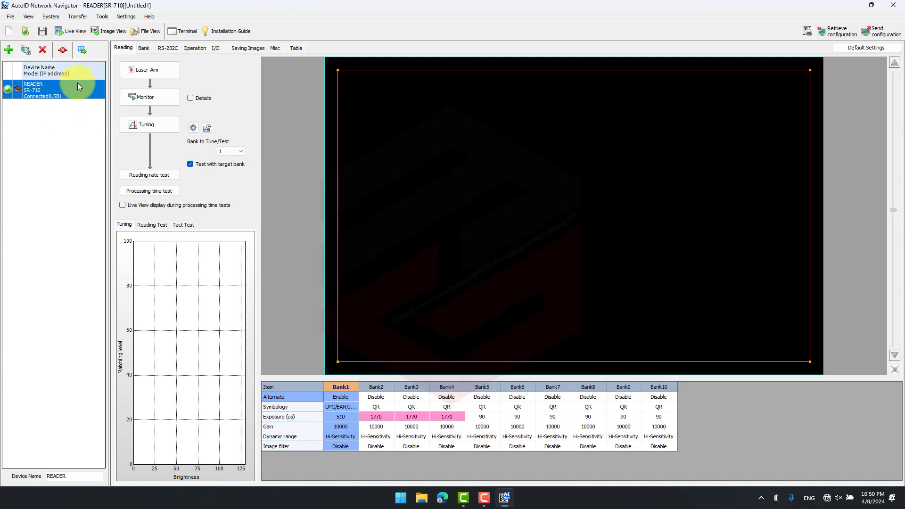
# - Delete the SR-710 reader from the device list and register it again over the USB interface
pyautogui.click(42, 49)
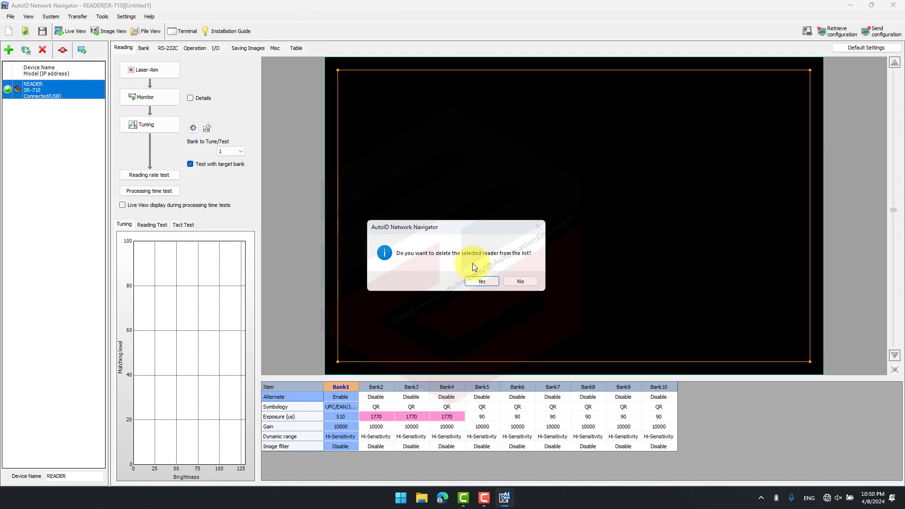
pyautogui.click(493, 280)
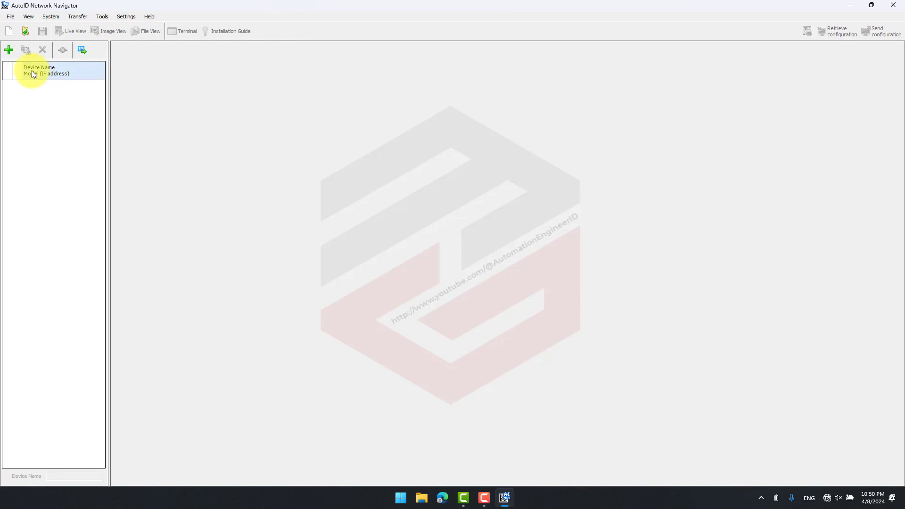
pyautogui.click(9, 50)
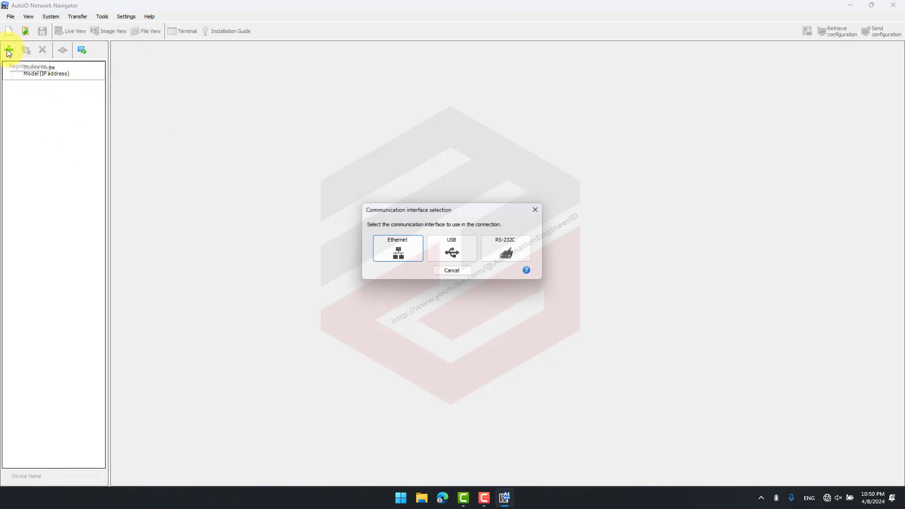
pyautogui.click(451, 250)
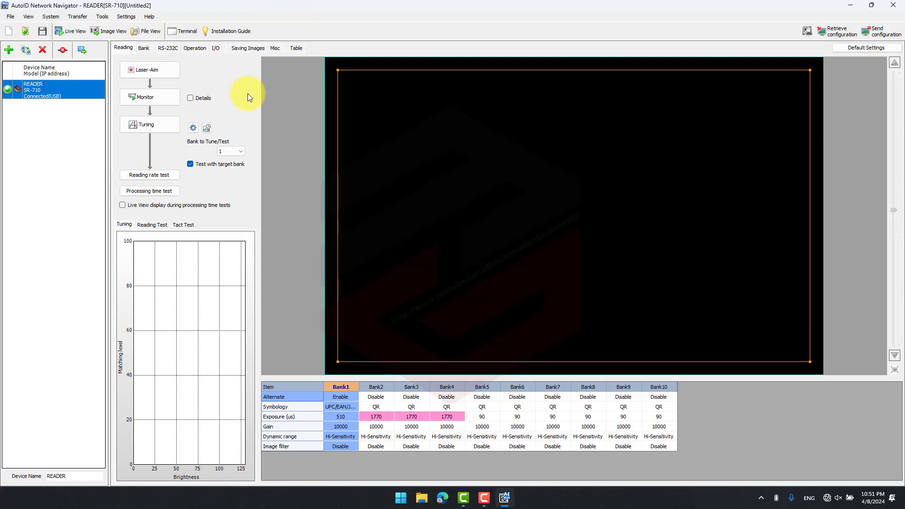
# - Check the installation guide's field-of-view simulation for the SR-710 model at a 60 mm installation distance, and close the guide
pyautogui.click(232, 32)
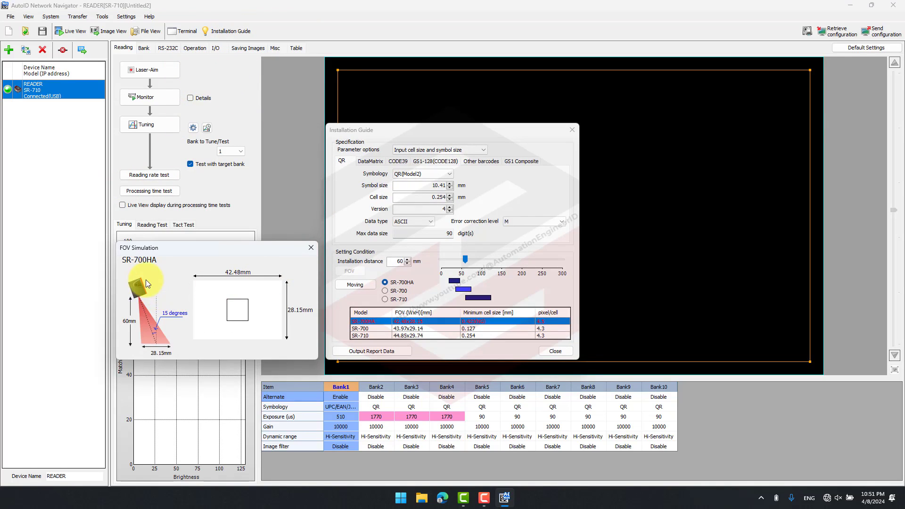
pyautogui.click(394, 298)
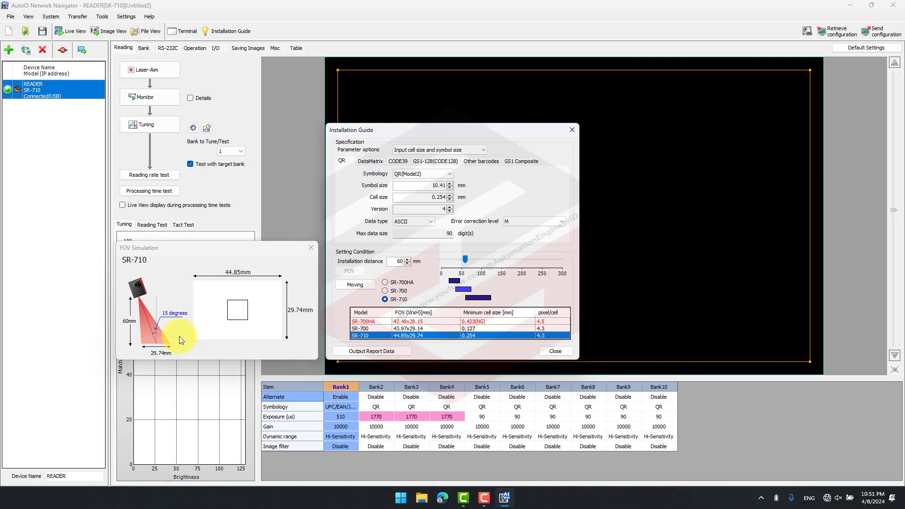
pyautogui.click(311, 247)
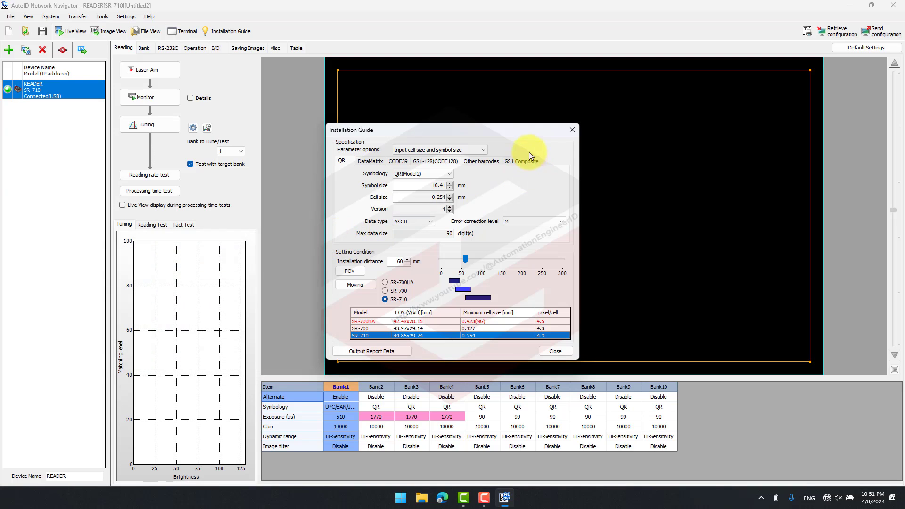
pyautogui.click(572, 130)
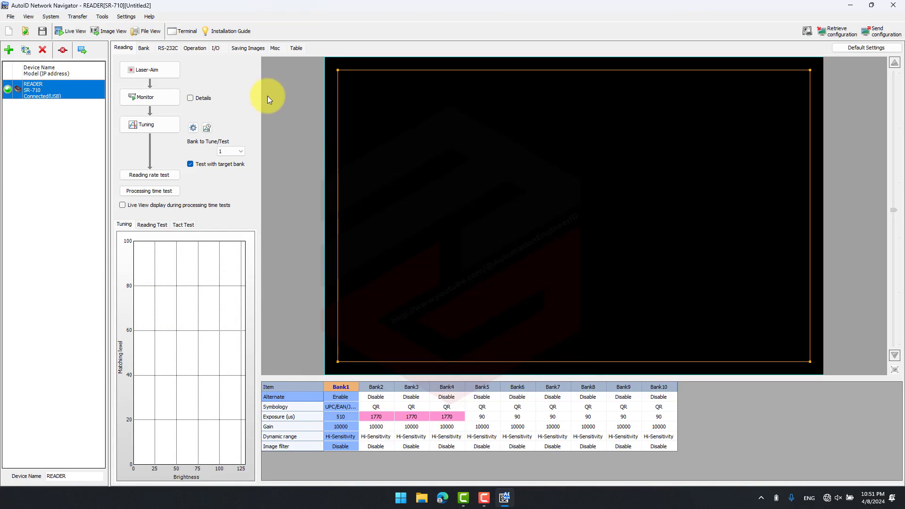
# - Turn on the reader's aiming laser, monitor the QR code reading and stop the monitoring
pyautogui.click(163, 72)
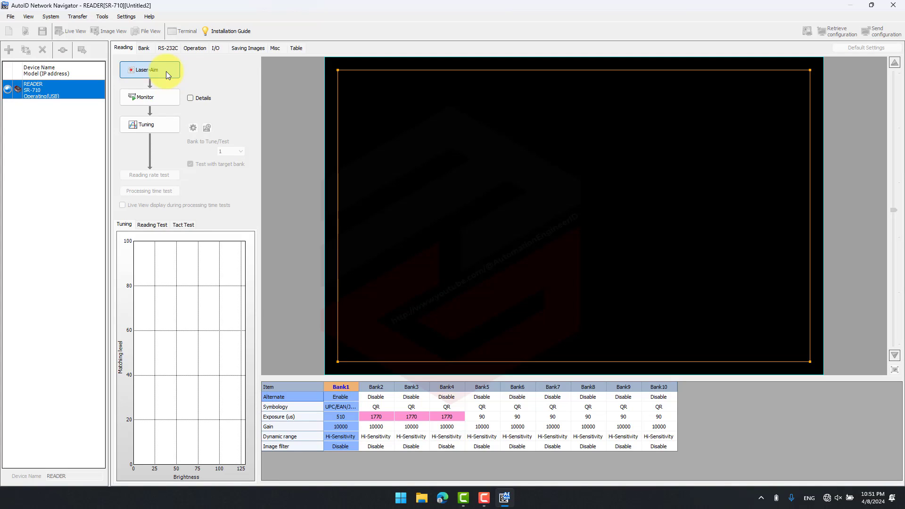
pyautogui.click(172, 97)
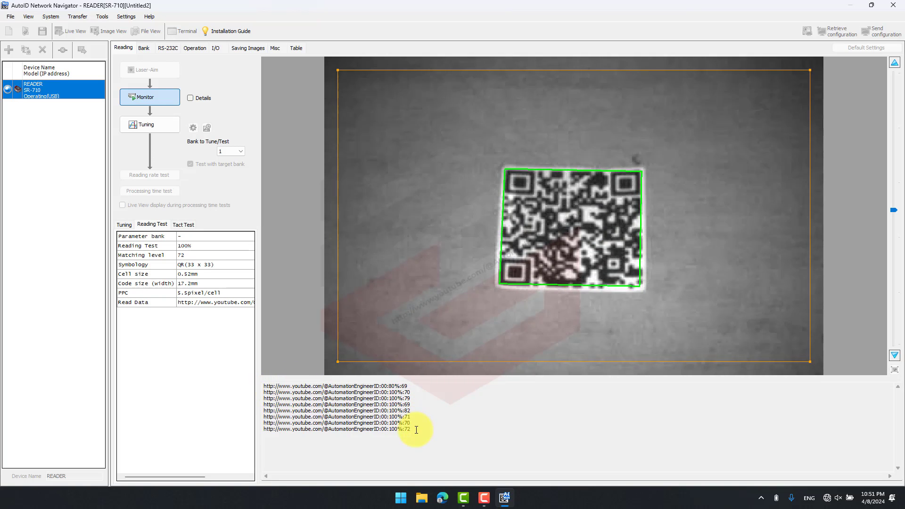
pyautogui.click(160, 94)
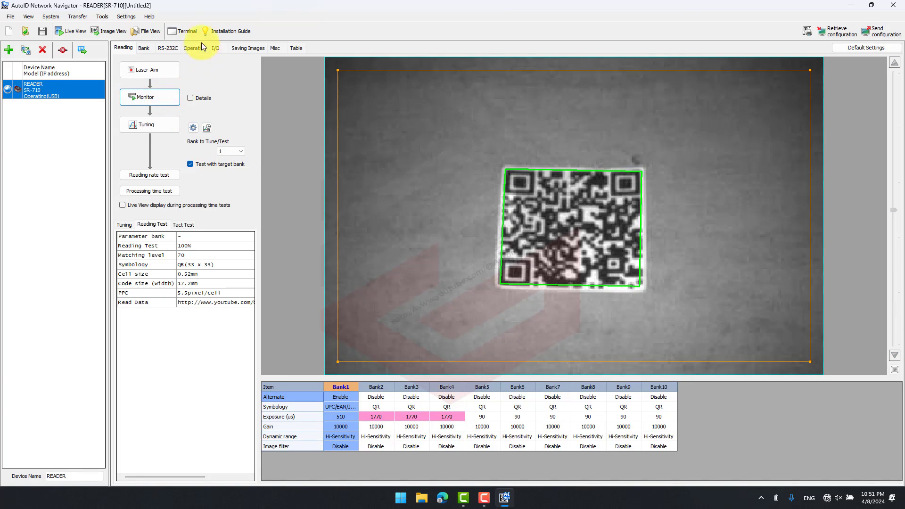
# - Trigger test reads in the terminal with the LON and LOFF commands, clear the log and close the terminal
pyautogui.click(190, 32)
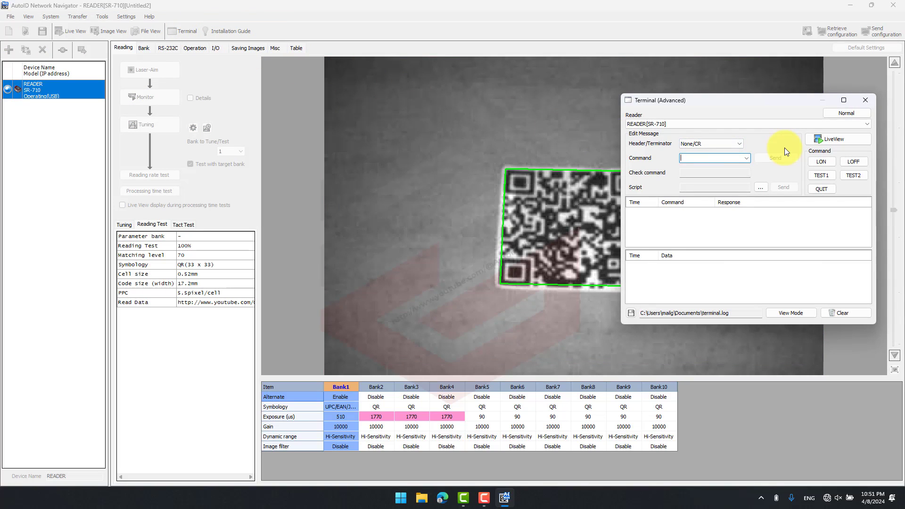
pyautogui.click(824, 162)
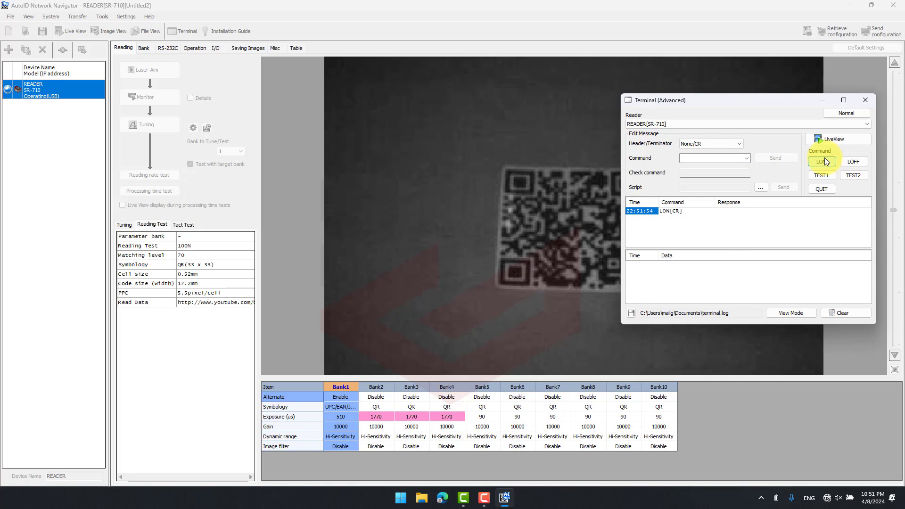
pyautogui.click(824, 161)
pyautogui.click(844, 160)
pyautogui.click(824, 160)
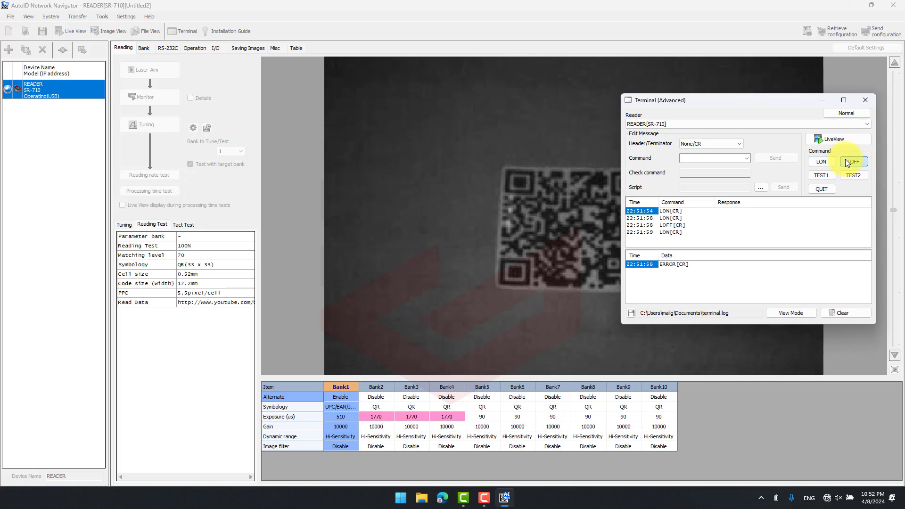
pyautogui.click(844, 159)
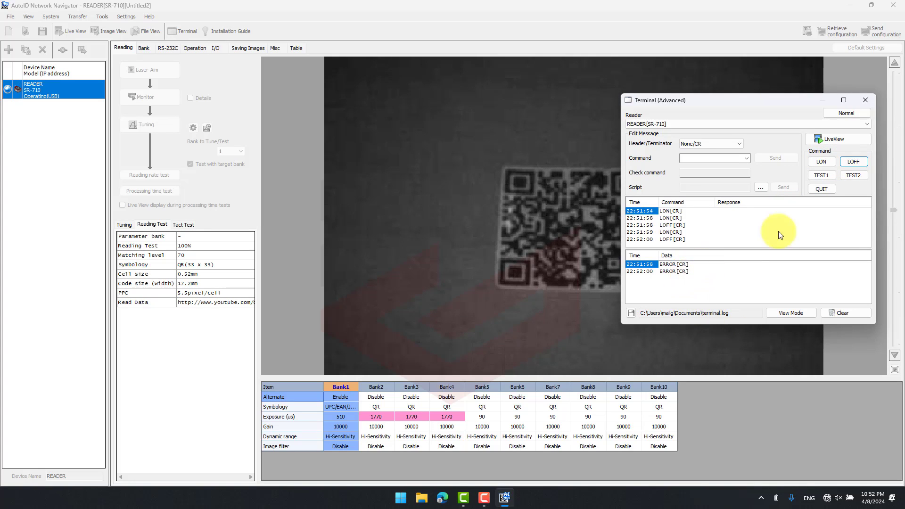
pyautogui.click(841, 310)
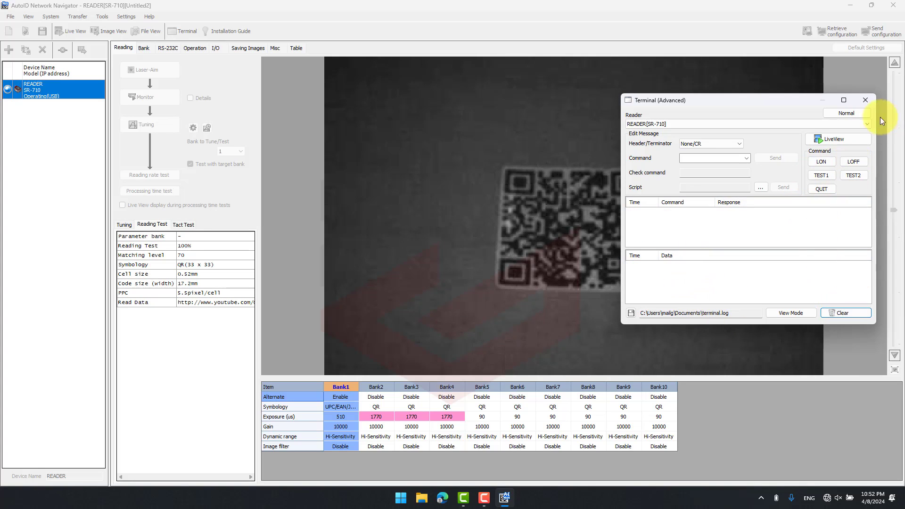
pyautogui.click(867, 101)
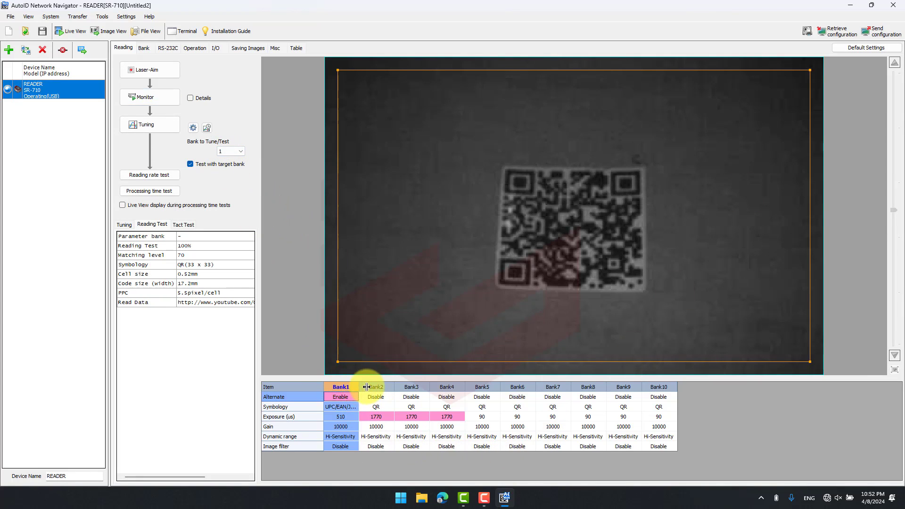
# - Widen the Bank1 column and change the tuning symbology from UPC/EAN/JAN to QR only
pyautogui.moveTo(358, 387); pyautogui.dragTo(366, 387)
pyautogui.click(354, 408)
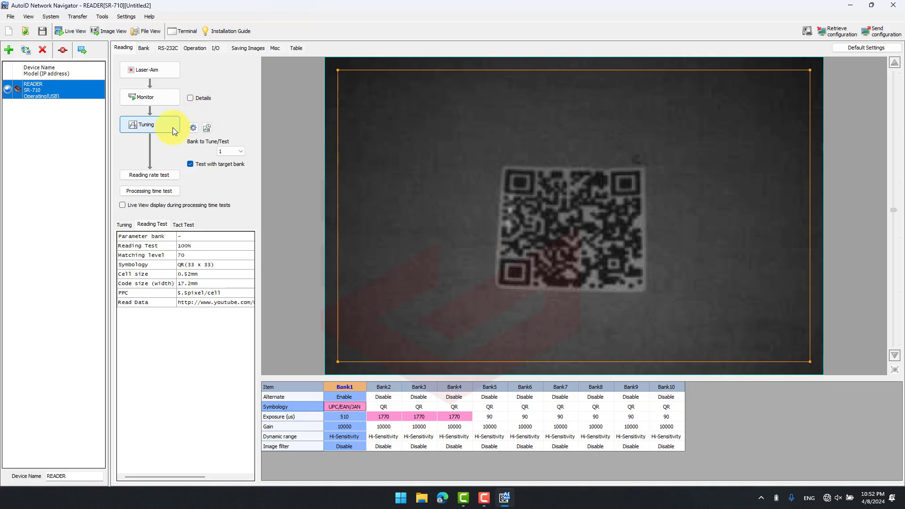
pyautogui.click(193, 128)
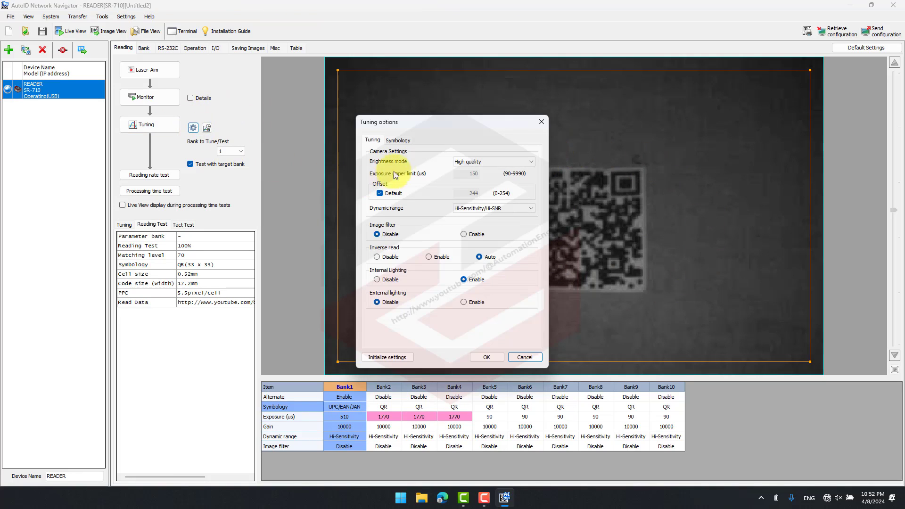
pyautogui.click(397, 140)
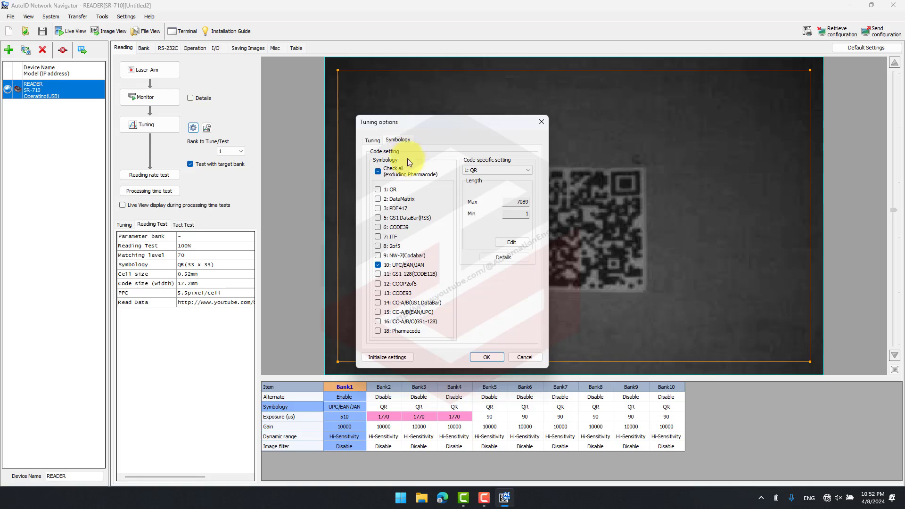
pyautogui.click(377, 265)
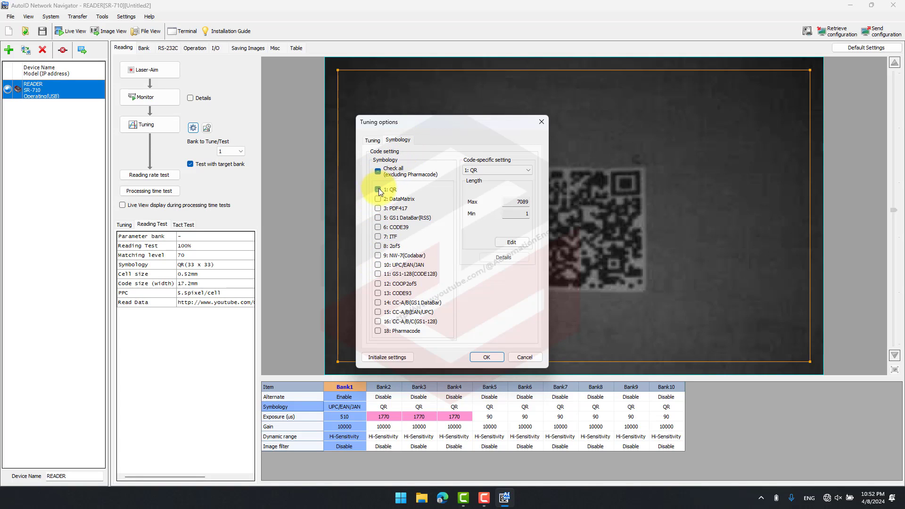
pyautogui.click(487, 357)
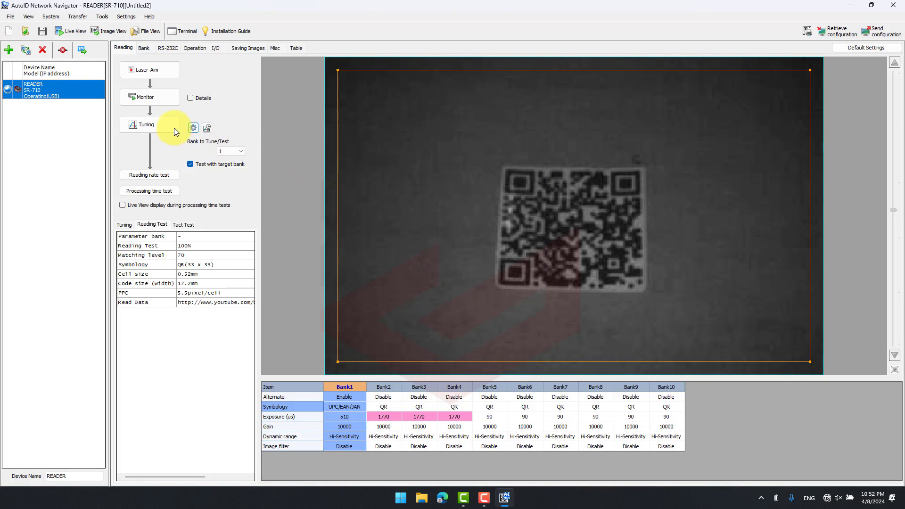
# - Tune bank 1 on the QR code and send the configuration to the reader
pyautogui.click(171, 128)
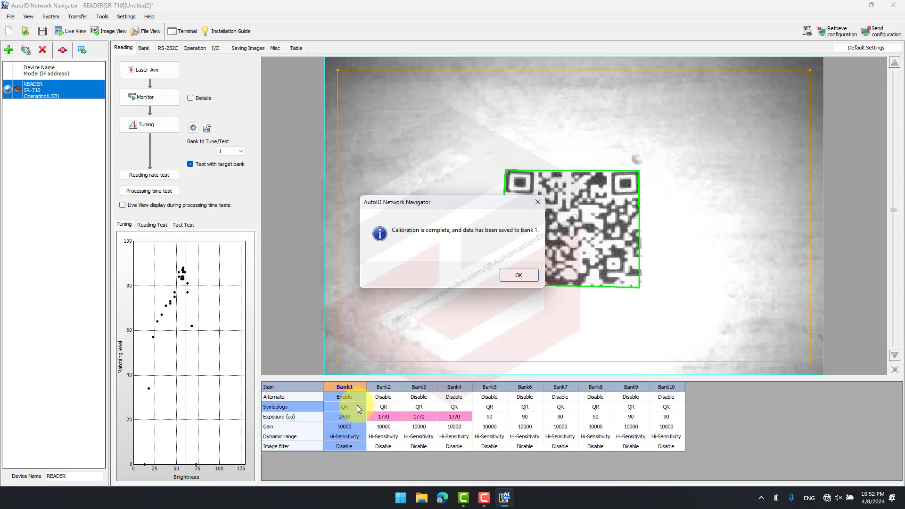
pyautogui.click(510, 274)
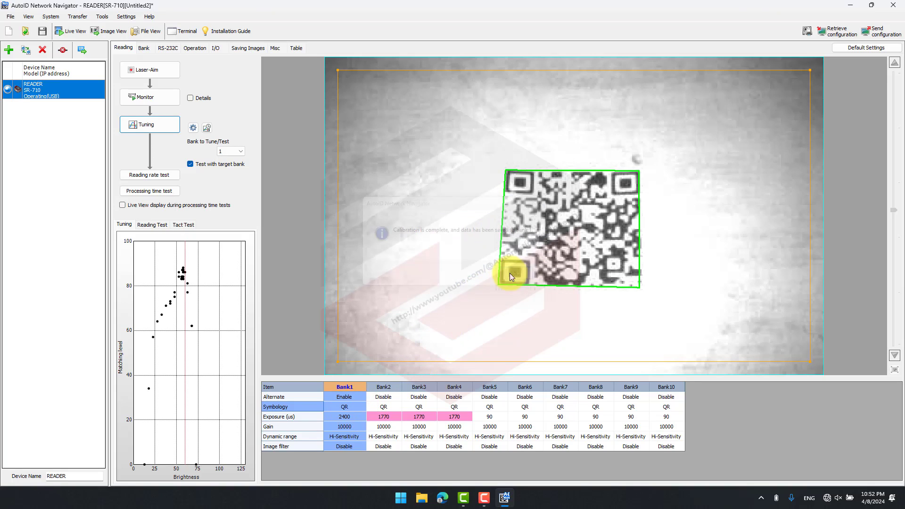
pyautogui.click(880, 33)
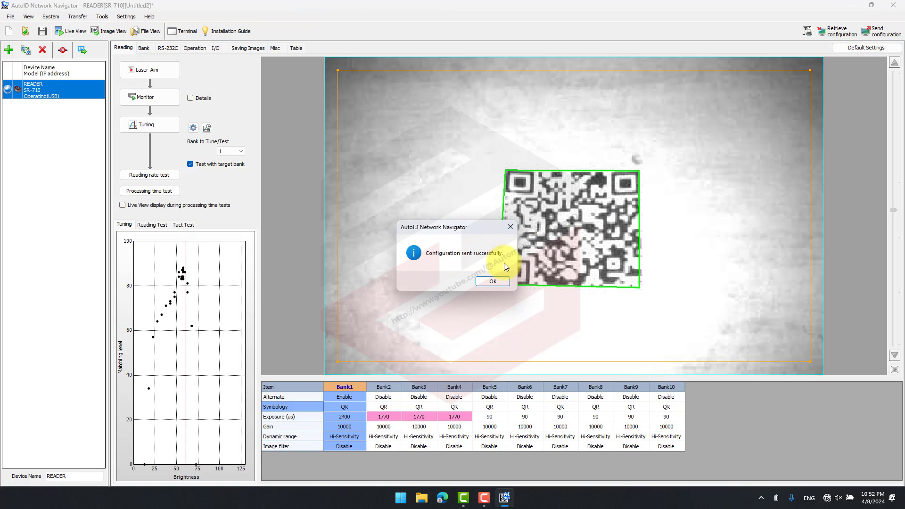
pyautogui.click(493, 281)
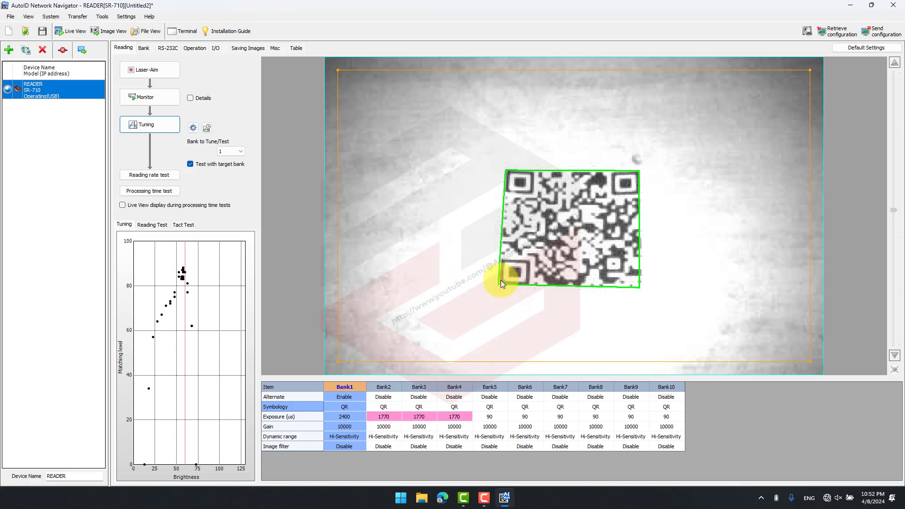
# - Monitor the QR code reading briefly and trigger five reads with the LON command in the terminal, leaving its log cleared
pyautogui.click(179, 97)
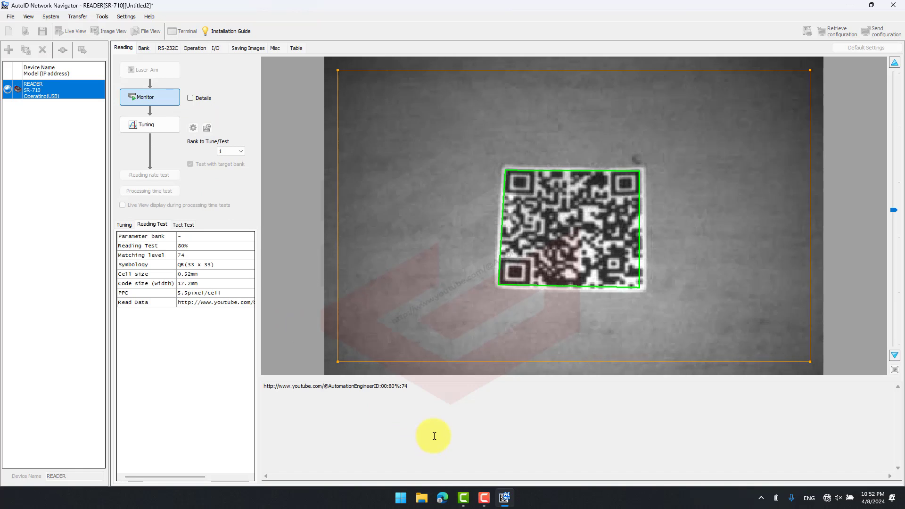
pyautogui.click(149, 99)
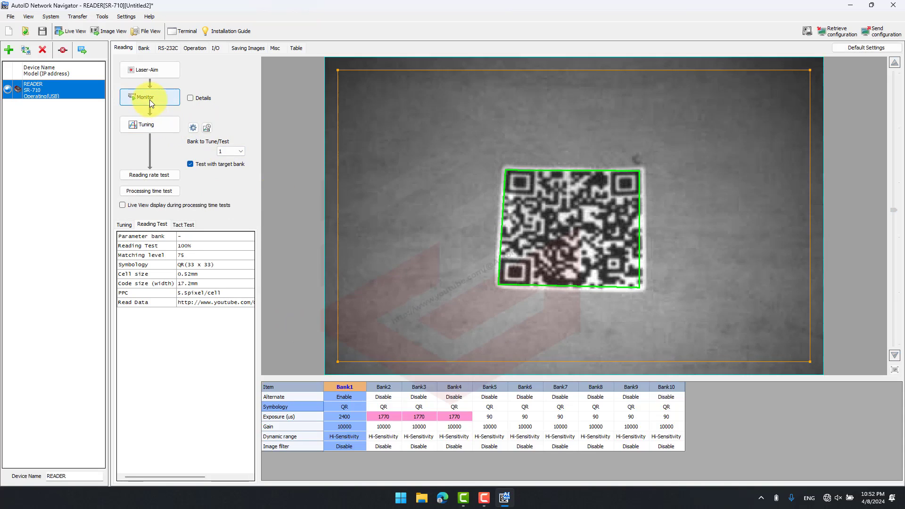
pyautogui.click(182, 31)
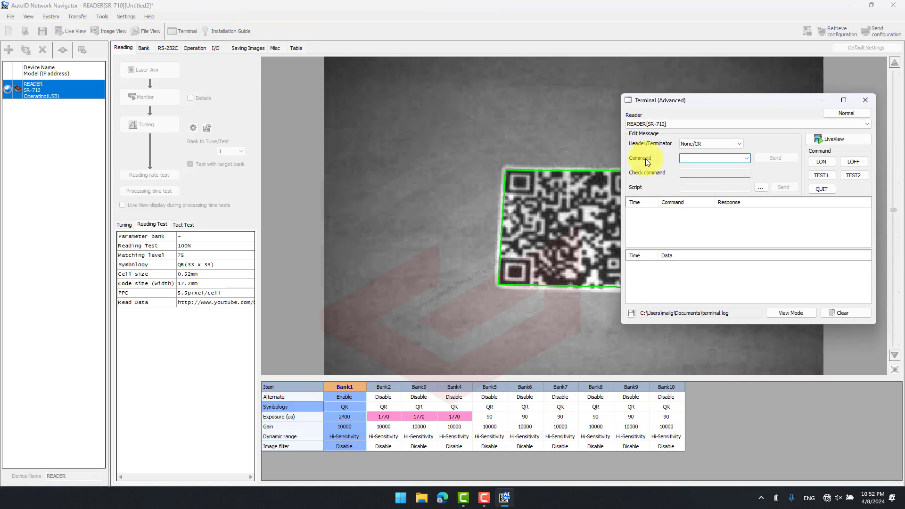
pyautogui.click(822, 161)
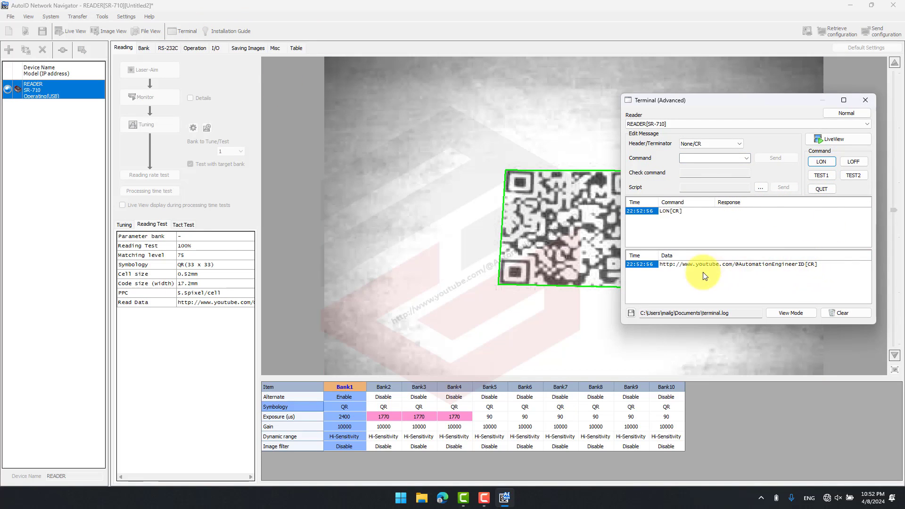
pyautogui.click(825, 161)
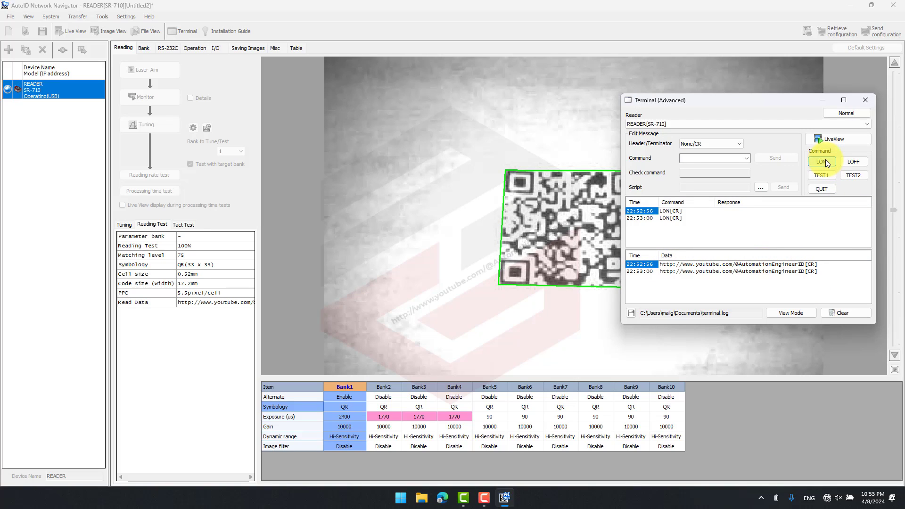
pyautogui.click(825, 161)
pyautogui.click(824, 161)
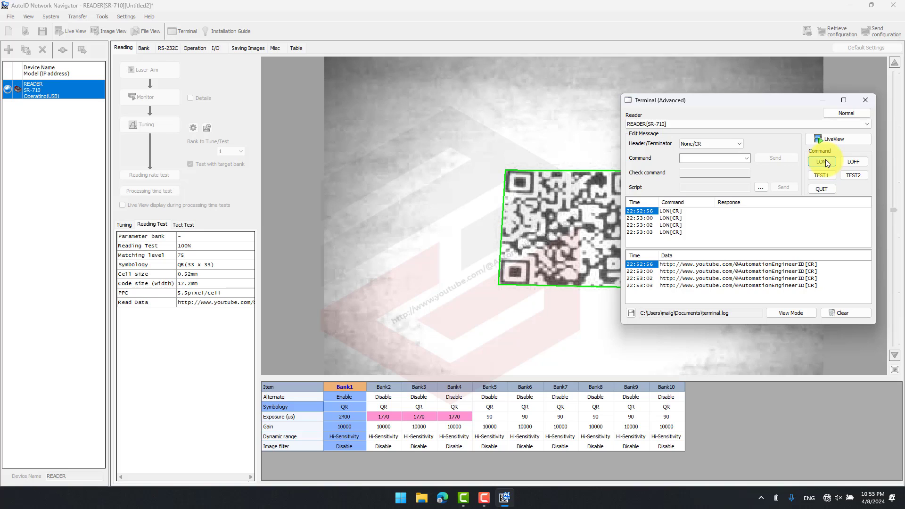
pyautogui.click(825, 161)
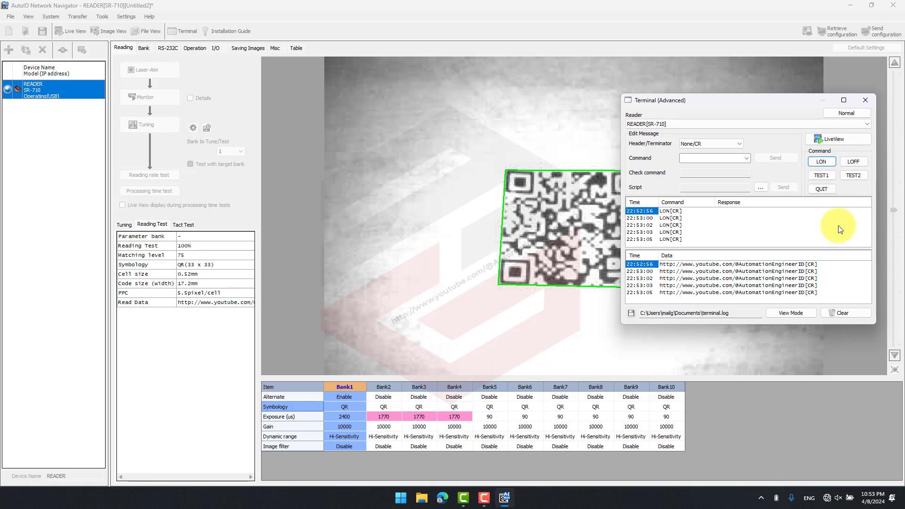
pyautogui.click(845, 315)
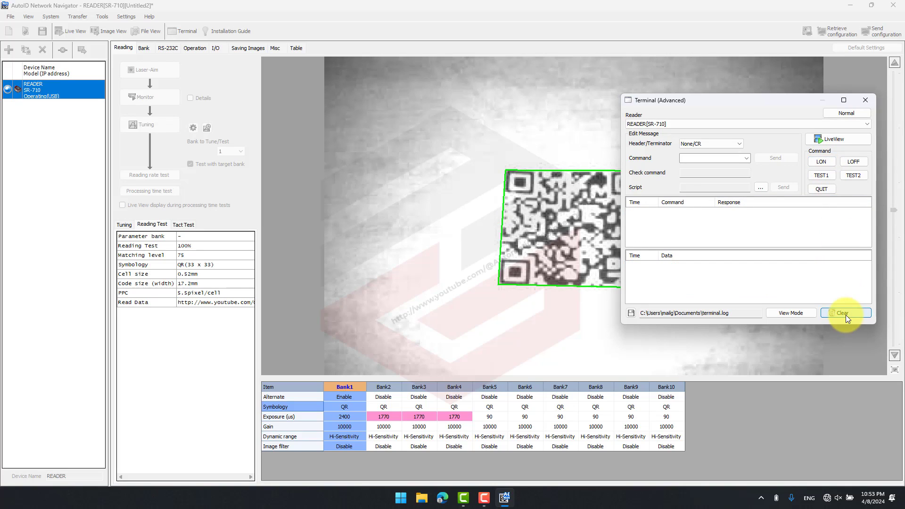
pyautogui.click(869, 99)
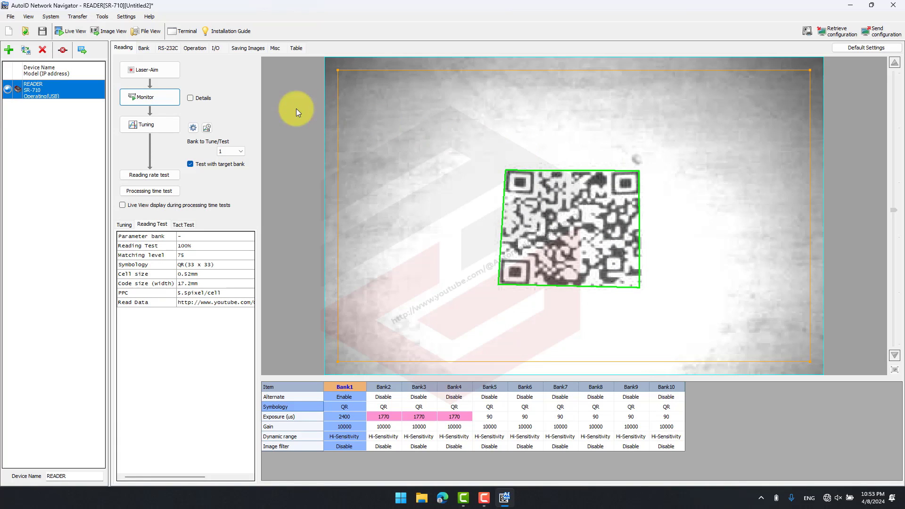
# - Save the reader configuration to the Desktop as a Config File (*.ptc) named READER
pyautogui.click(42, 33)
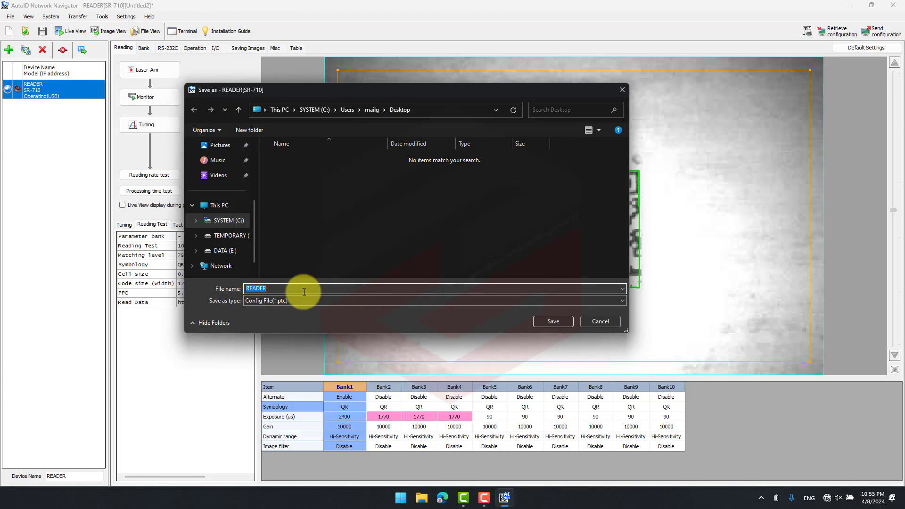
pyautogui.click(554, 324)
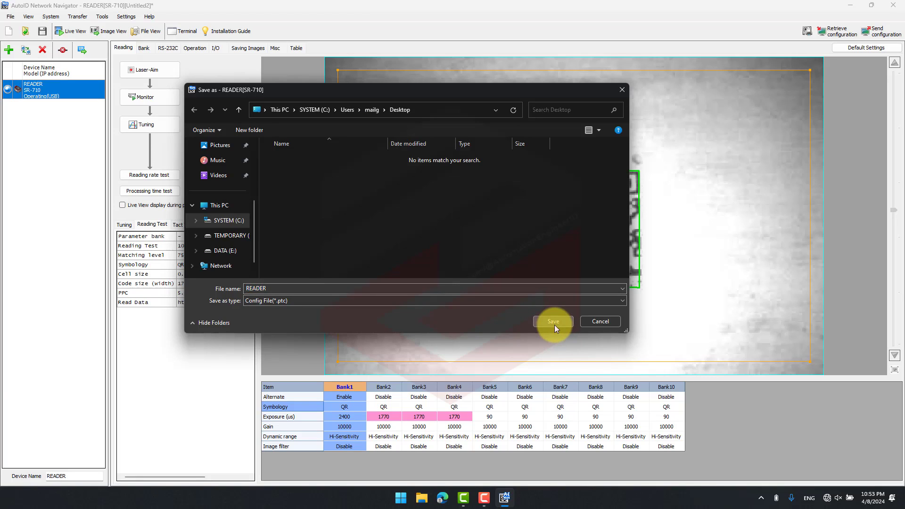